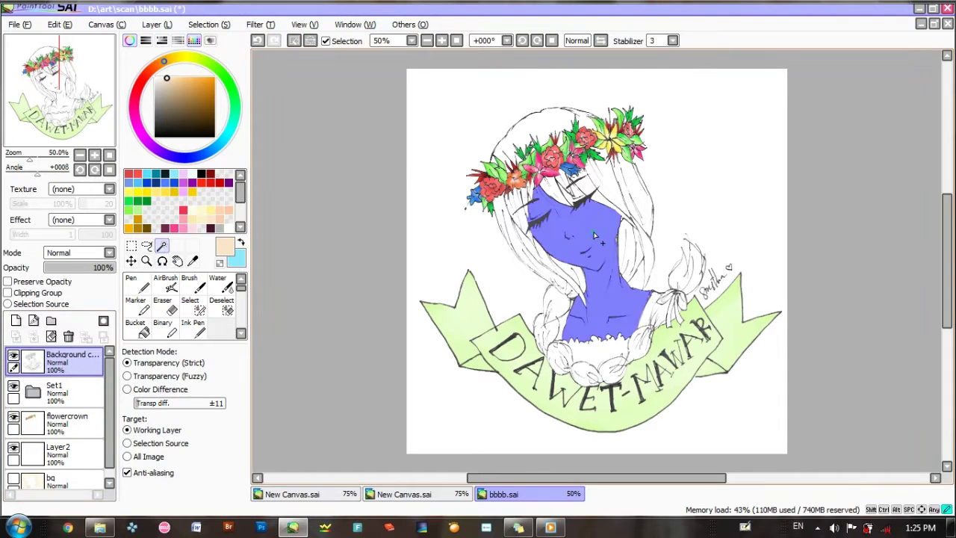
Add the missing skin gaps under the bangs to the selection, and rename Layer2 as skin.
left_click(576, 189)
left_click(570, 181)
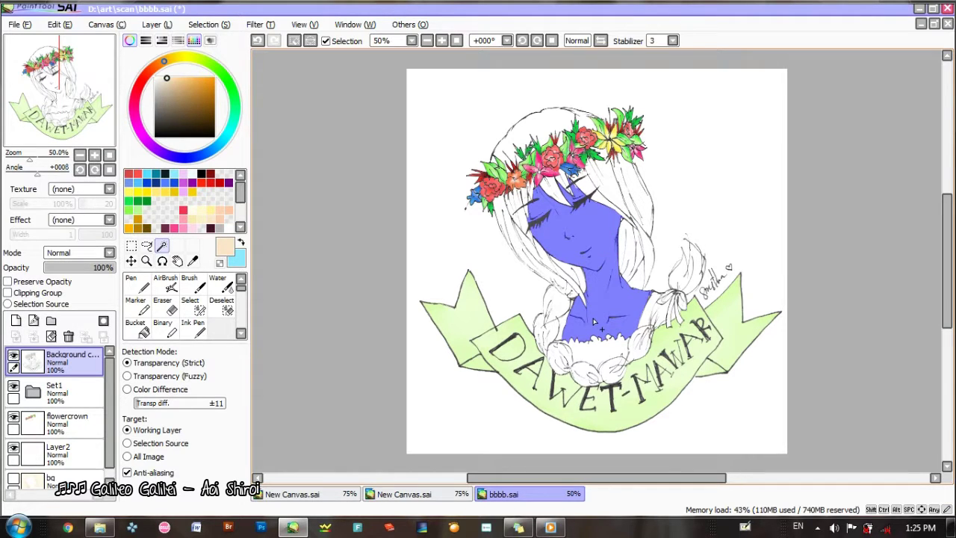
left_click_drag(111, 372, 112, 374)
double_click(60, 446)
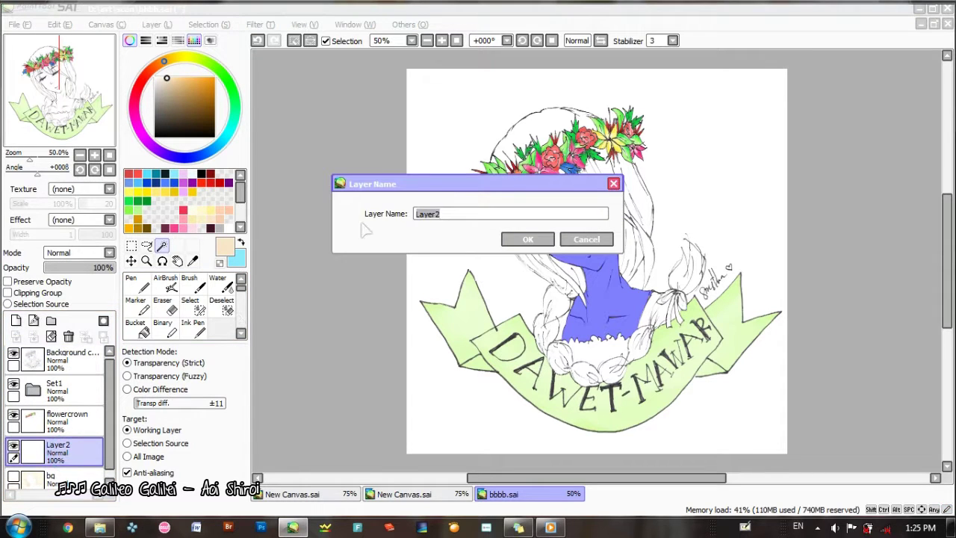
left_click(544, 237)
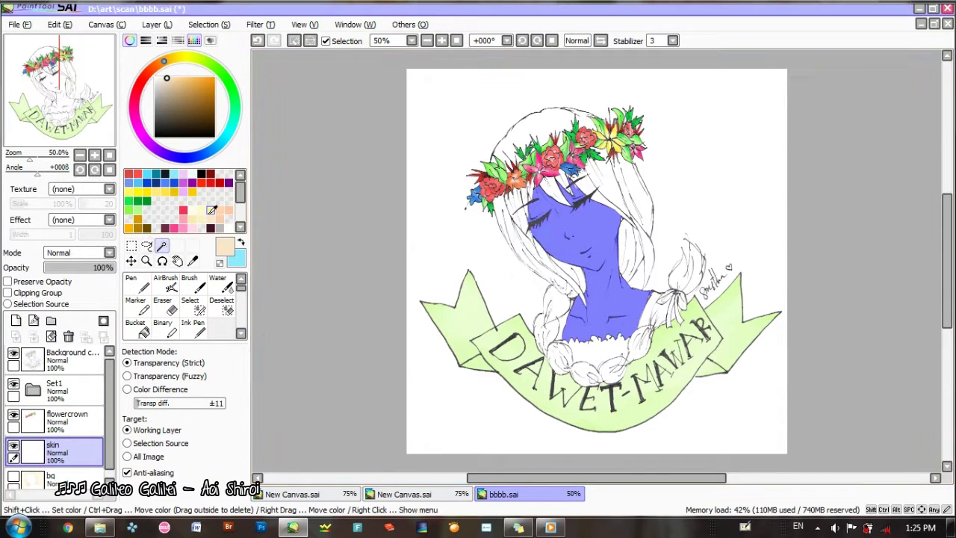
Paint the selected face, neck and chest with a flat pale cream on the skin layer, using the Brush at size 83.
left_click(201, 212)
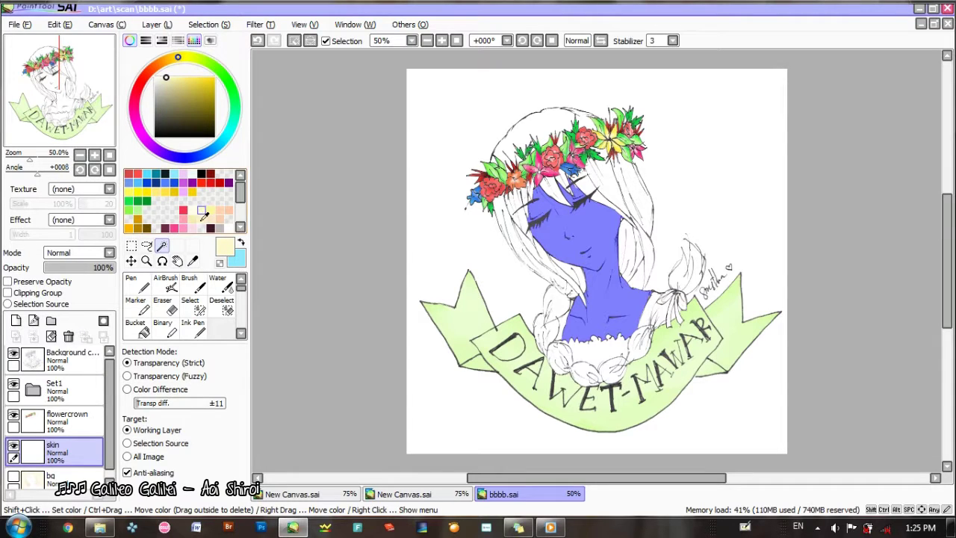
left_click(191, 284)
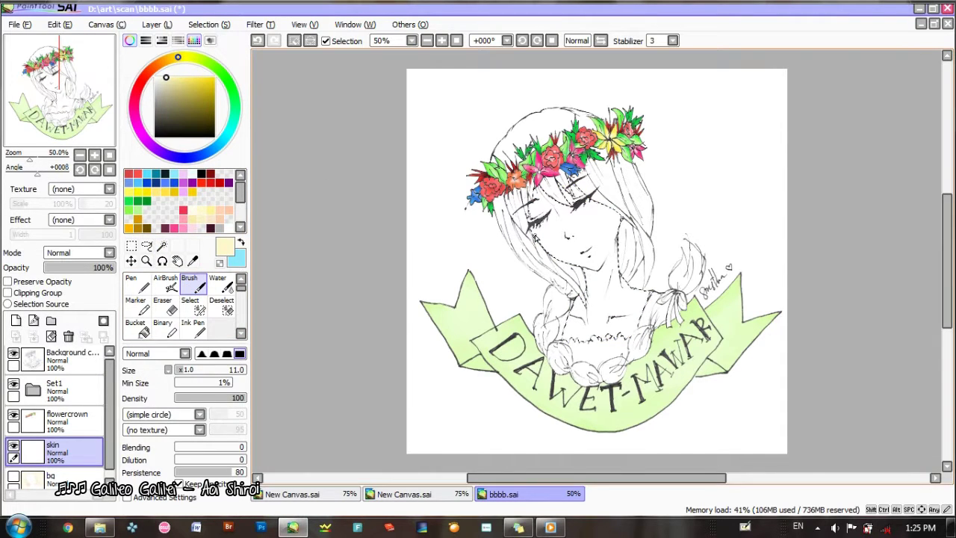
left_click(193, 370)
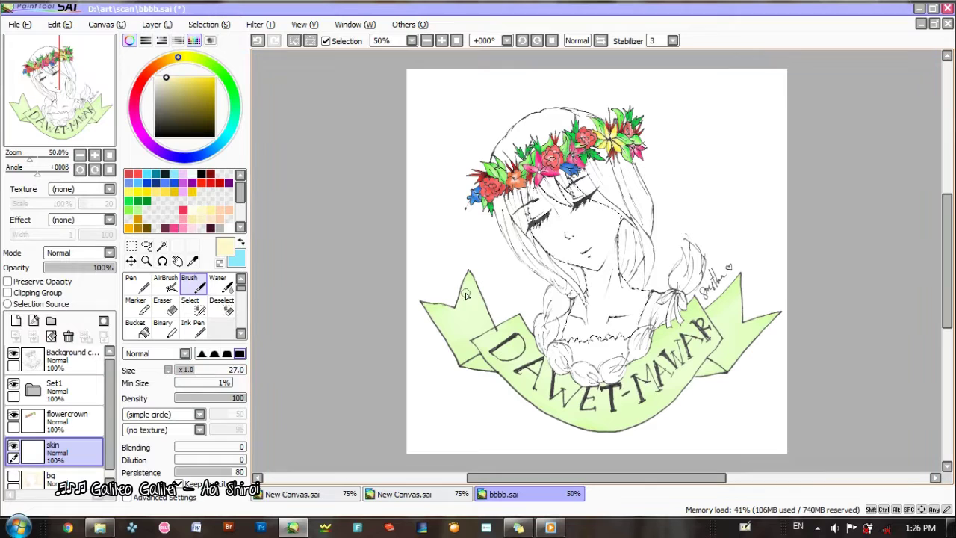
left_click_drag(193, 372, 209, 370)
left_click(233, 371)
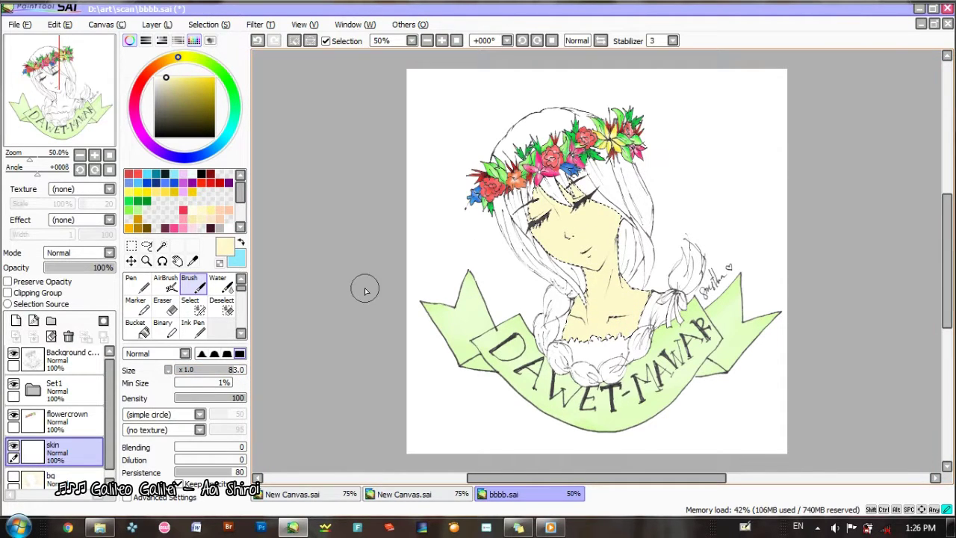
key("ctrl+z")
left_click(192, 211)
mouse_move(595, 234)
left_mouse_down()
mouse_move(645, 203)
mouse_move(555, 209)
left_mouse_up()
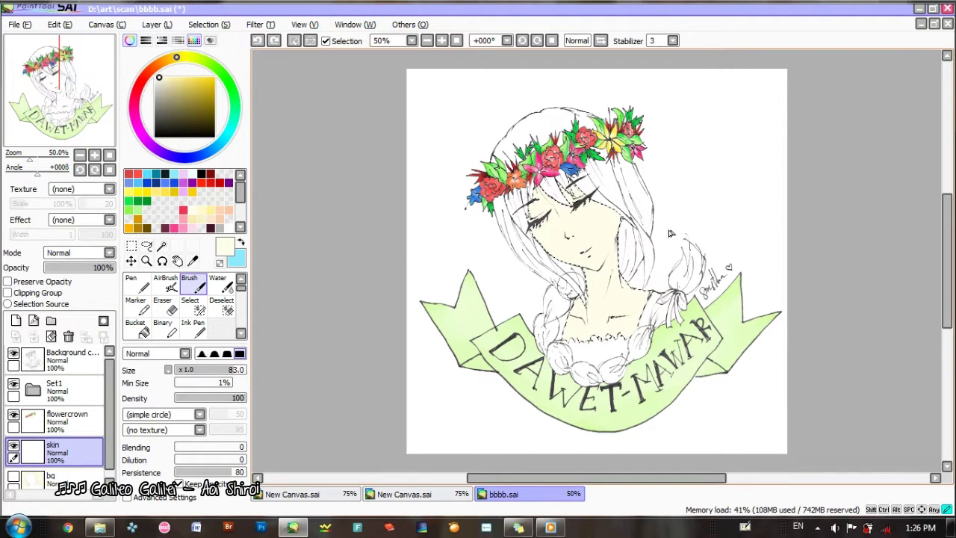
Shade the face's outer edge beside the closed eye and along the cheek in peach with the Water brush at size 69.
left_click_drag(31, 160, 40, 164)
left_click(220, 218)
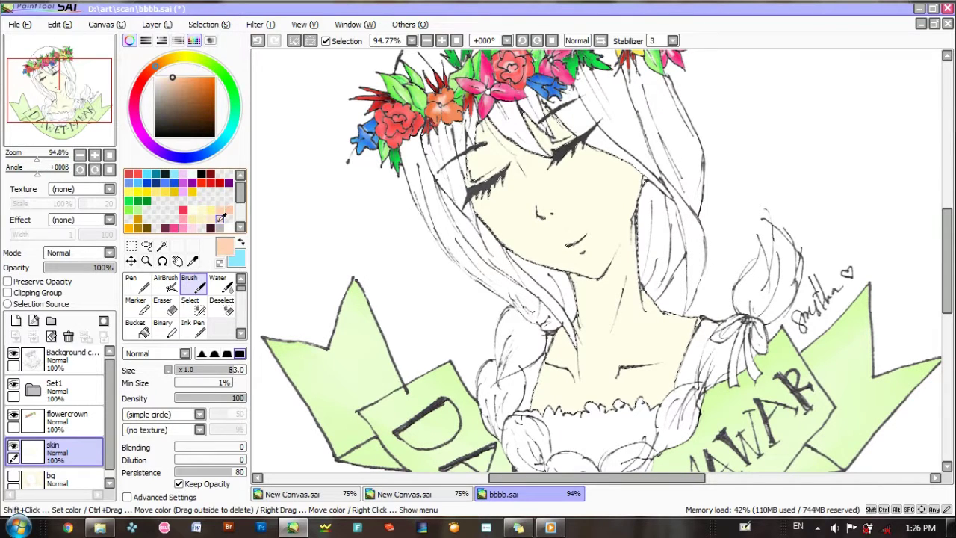
left_click(218, 284)
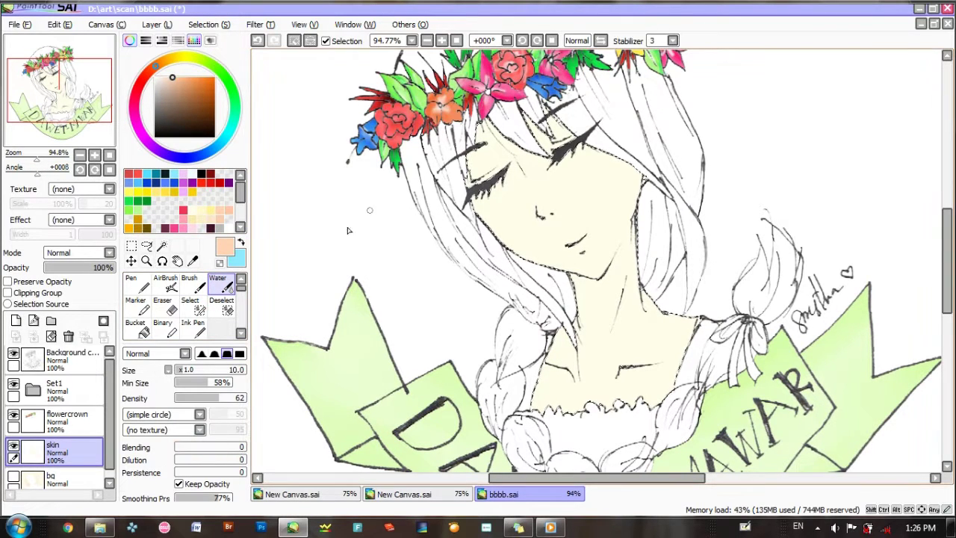
left_click(200, 370)
left_click(224, 369)
mouse_move(487, 119)
left_mouse_down()
mouse_move(454, 158)
mouse_move(461, 138)
mouse_move(457, 186)
left_mouse_up()
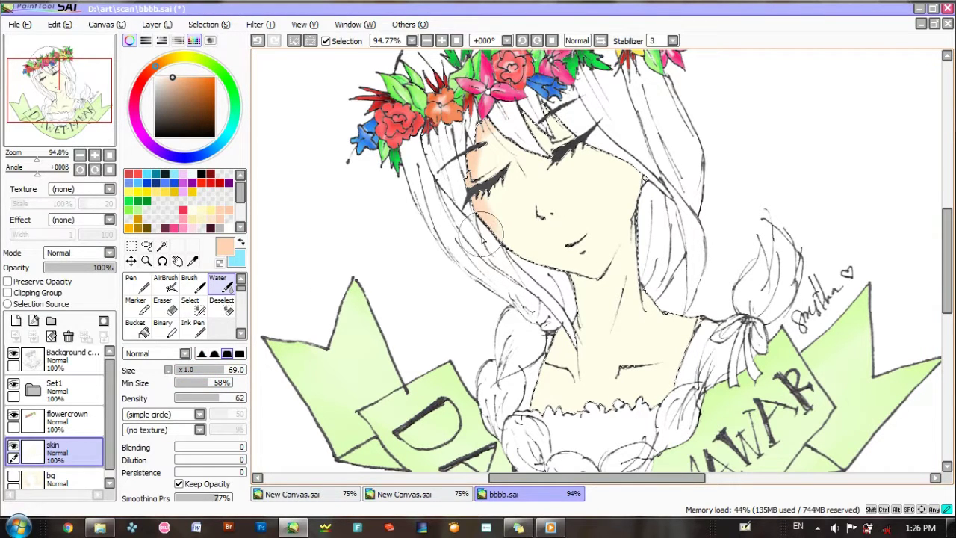
Shade the neck beneath the chin and jawline in peach, reducing the Water brush to size 29 and 16.
left_click_drag(553, 287, 579, 291)
left_click(196, 369)
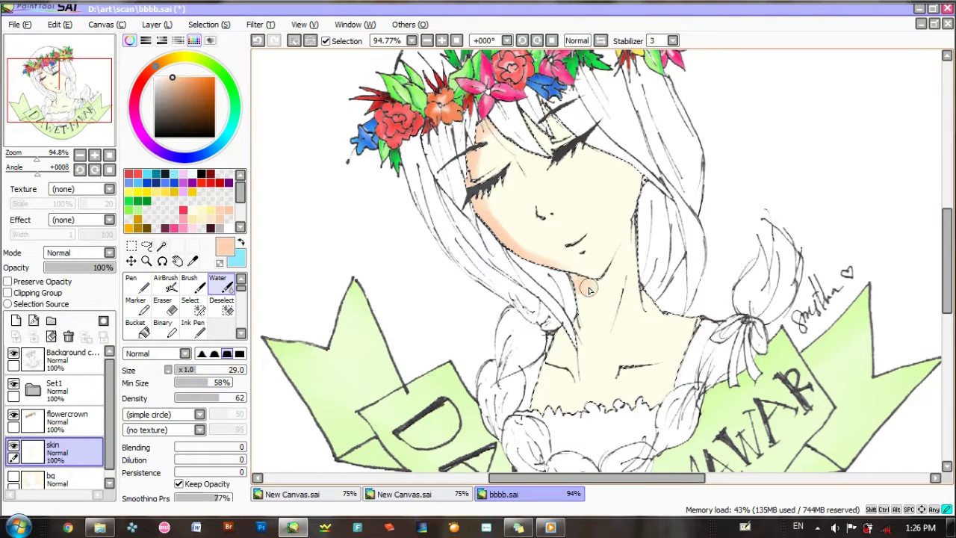
left_click(187, 370)
key("ctrl+z")
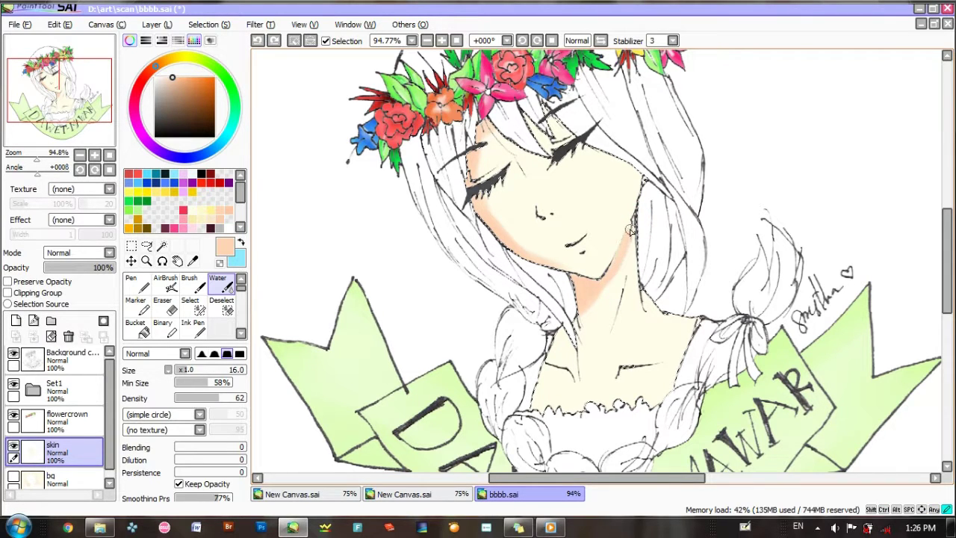
left_click_drag(633, 228, 601, 292)
mouse_move(631, 233)
left_mouse_down()
mouse_move(603, 276)
mouse_move(561, 269)
mouse_move(597, 277)
left_mouse_up()
key("ctrl+z")
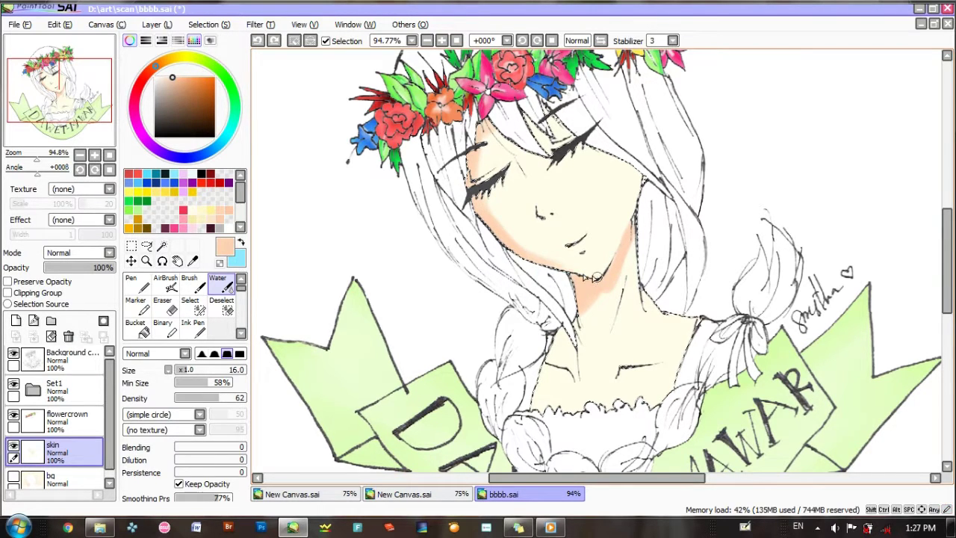
Shade the collarbones and the chest along the lace neckline in peach with the Water brush at size 15.
key("bracketleft")
key("bracketleft")
key("bracketleft")
key("bracketleft")
key("bracketleft")
key("bracketleft")
key("bracketleft")
key("bracketleft")
key("ctrl+z")
left_click(182, 370)
left_click_drag(621, 369, 650, 360)
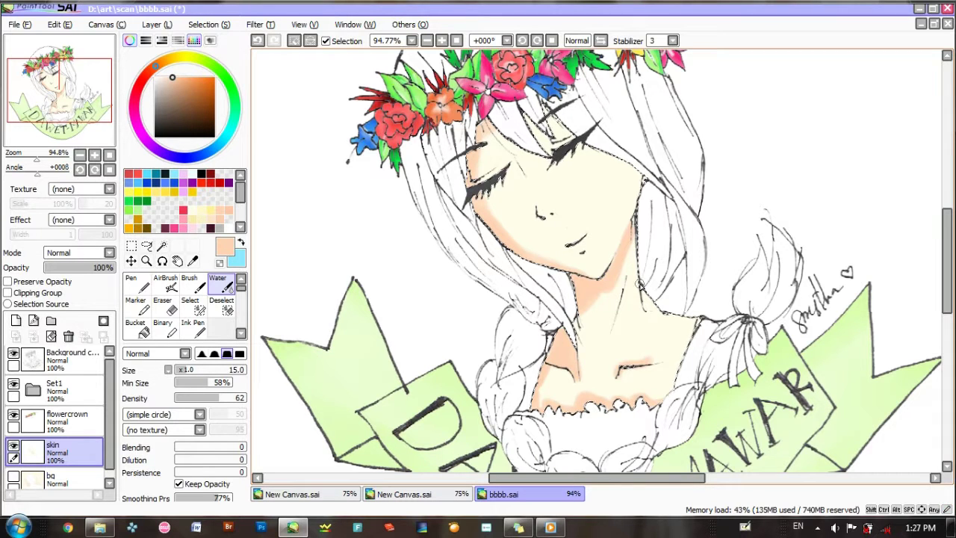
Shade the forehead and the face edge beneath the bangs in peach with the Water brush at size 48.
left_click_drag(198, 370, 210, 369)
left_click_drag(480, 204, 483, 212)
left_click_drag(555, 119, 560, 126)
mouse_move(488, 113)
left_mouse_down()
mouse_move(546, 143)
mouse_move(520, 111)
mouse_move(649, 162)
left_mouse_up()
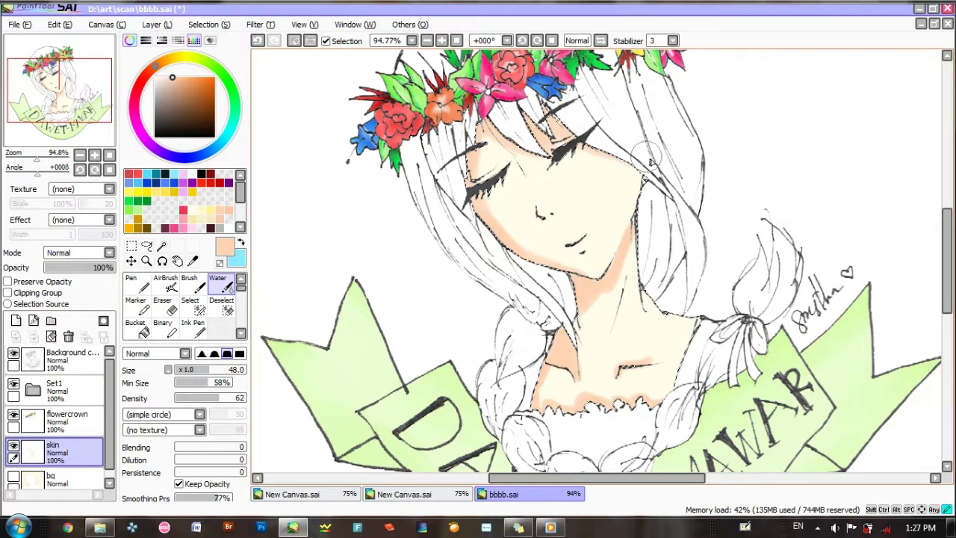
Blend the peach shading on the face into the base colour with the Water brush at blending 96 and size 35.
left_click(237, 448)
left_click(242, 447)
left_click(216, 370)
left_click(201, 370)
mouse_move(488, 137)
left_mouse_down()
mouse_move(521, 154)
mouse_move(478, 160)
mouse_move(487, 208)
mouse_move(517, 225)
mouse_move(526, 247)
left_mouse_up()
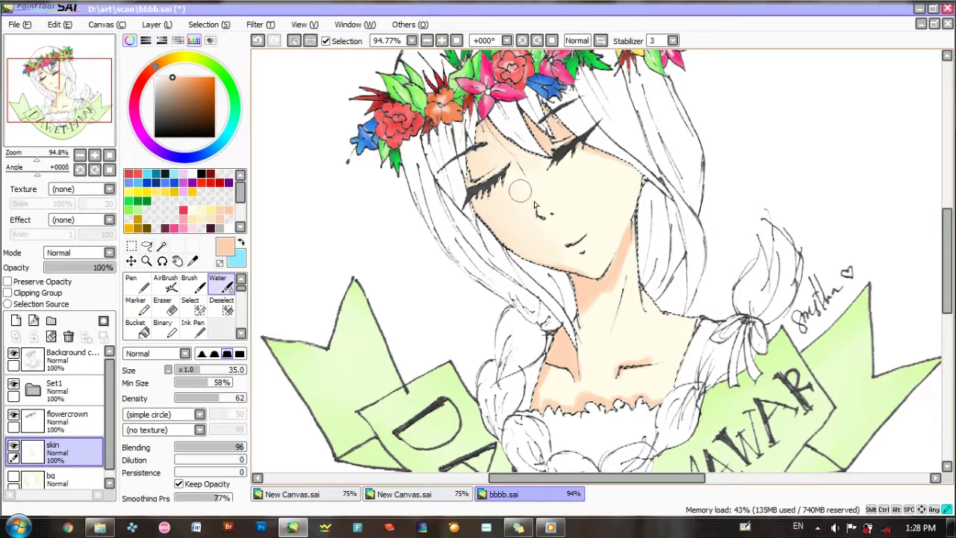
mouse_move(553, 127)
left_mouse_down()
mouse_move(493, 127)
mouse_move(517, 156)
mouse_move(558, 142)
mouse_move(653, 168)
mouse_move(623, 171)
mouse_move(624, 185)
left_mouse_up()
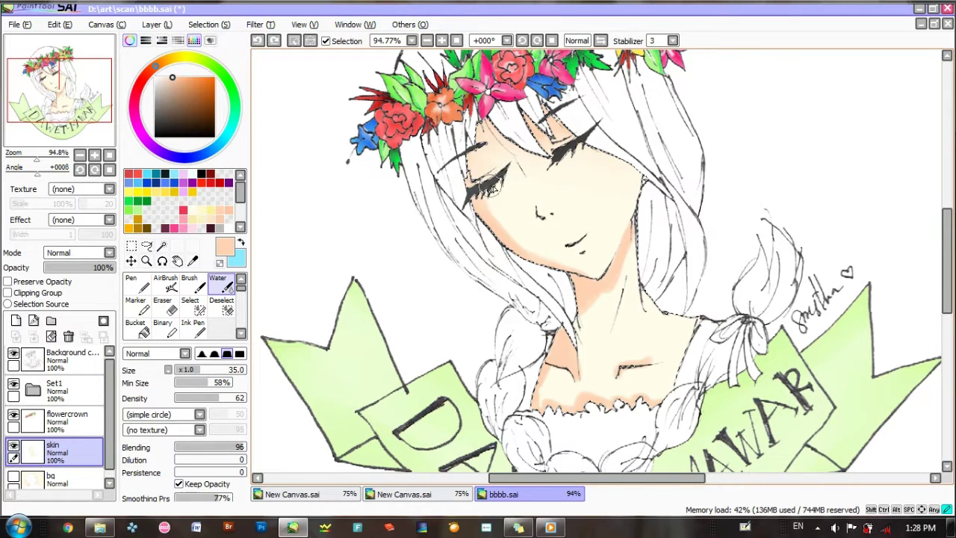
mouse_move(481, 198)
left_mouse_down()
mouse_move(535, 215)
mouse_move(493, 209)
mouse_move(514, 203)
mouse_move(514, 232)
mouse_move(510, 209)
left_mouse_up()
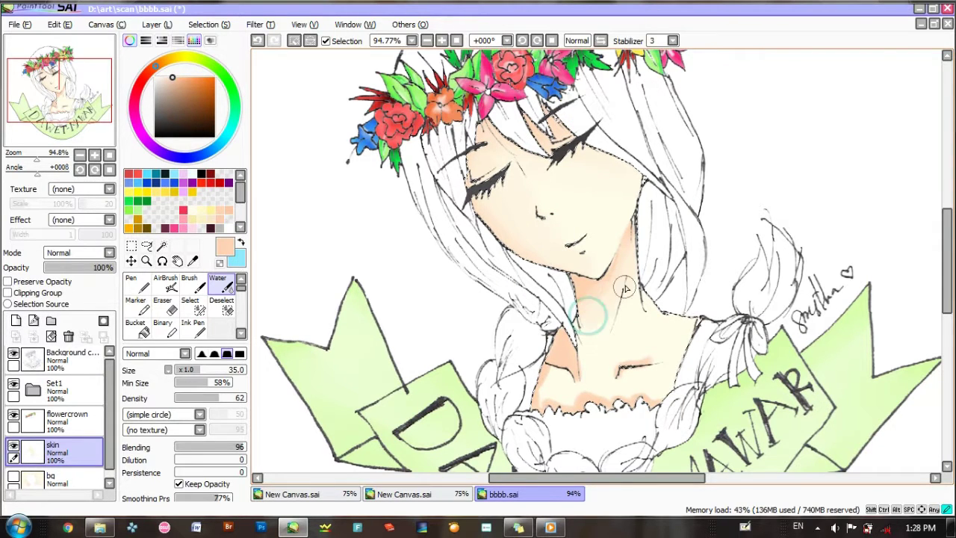
Blend the shading around the collarbones and chest, refining the small areas with the brush at size 16.
mouse_move(555, 367)
left_mouse_down()
mouse_move(544, 396)
mouse_move(559, 404)
mouse_move(634, 390)
left_mouse_up()
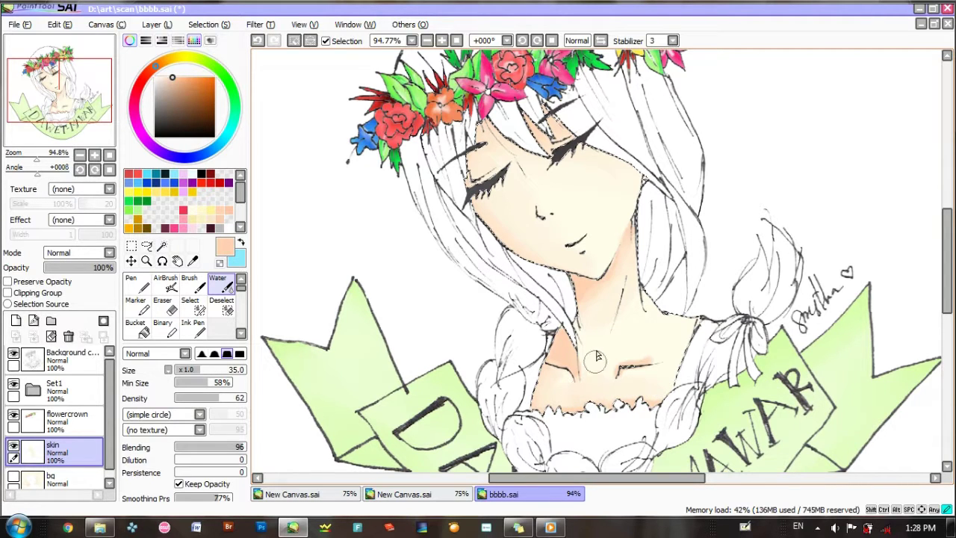
left_click(187, 369)
mouse_move(612, 369)
left_mouse_down()
mouse_move(662, 352)
mouse_move(583, 379)
left_mouse_up()
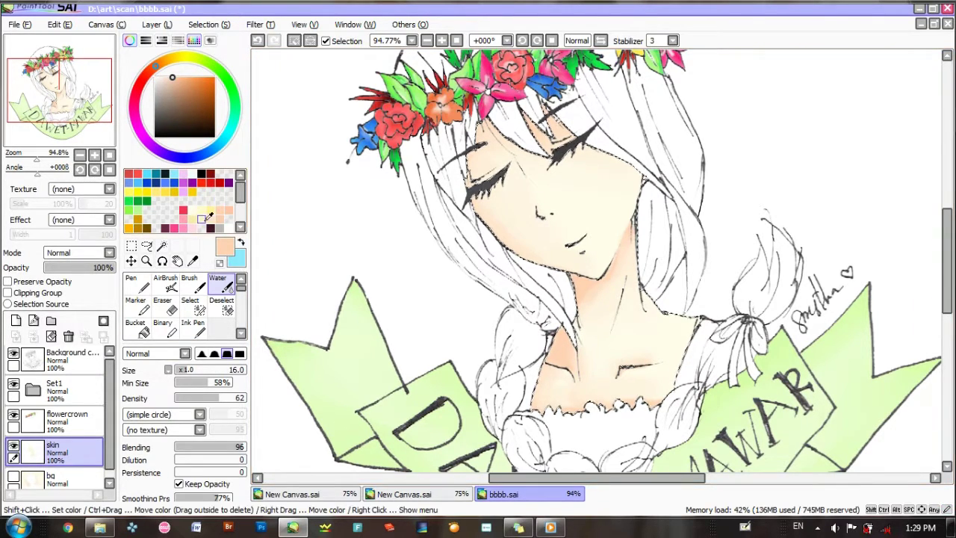
Touch up the jaw and upper neck in pale cream with blending at 0, and raise the Water brush's blending to 100.
left_click(198, 211)
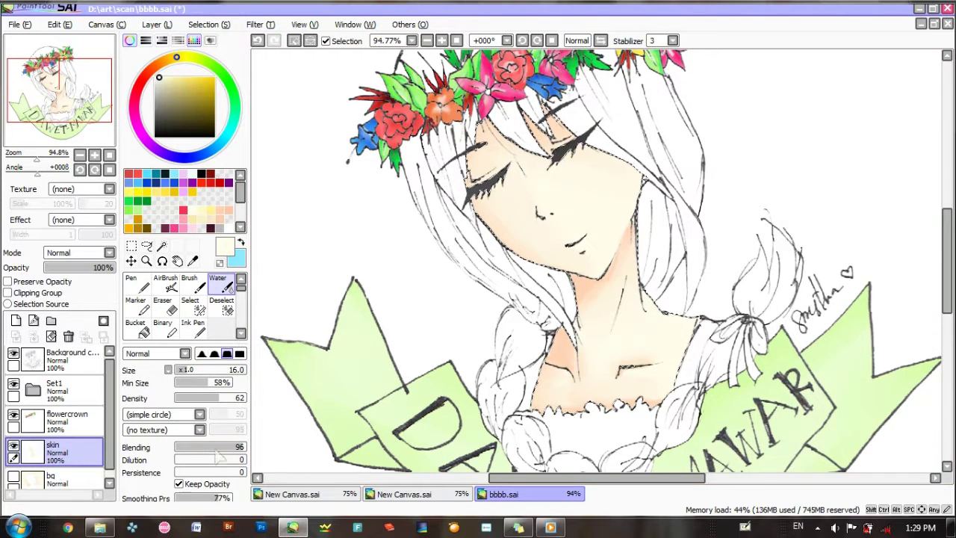
left_click_drag(217, 448, 176, 448)
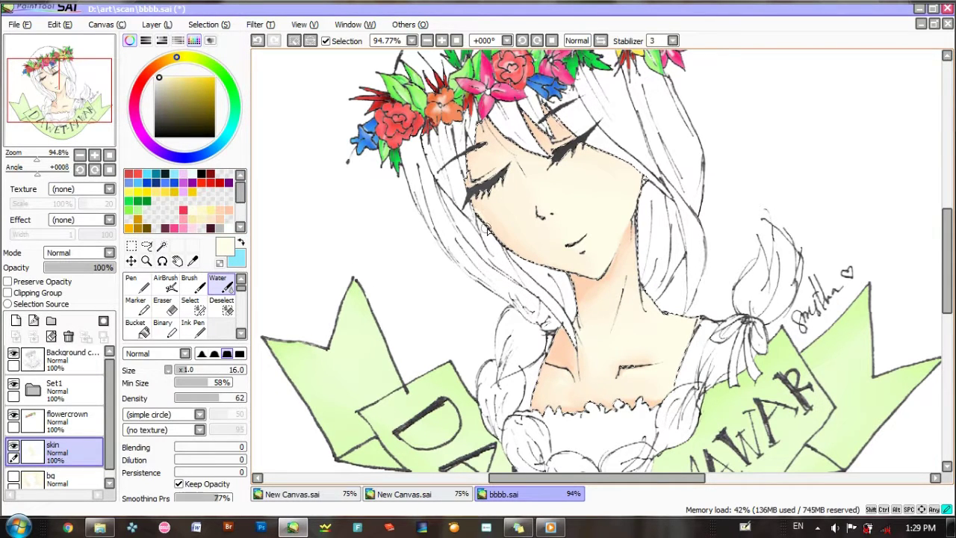
key("ctrl+z")
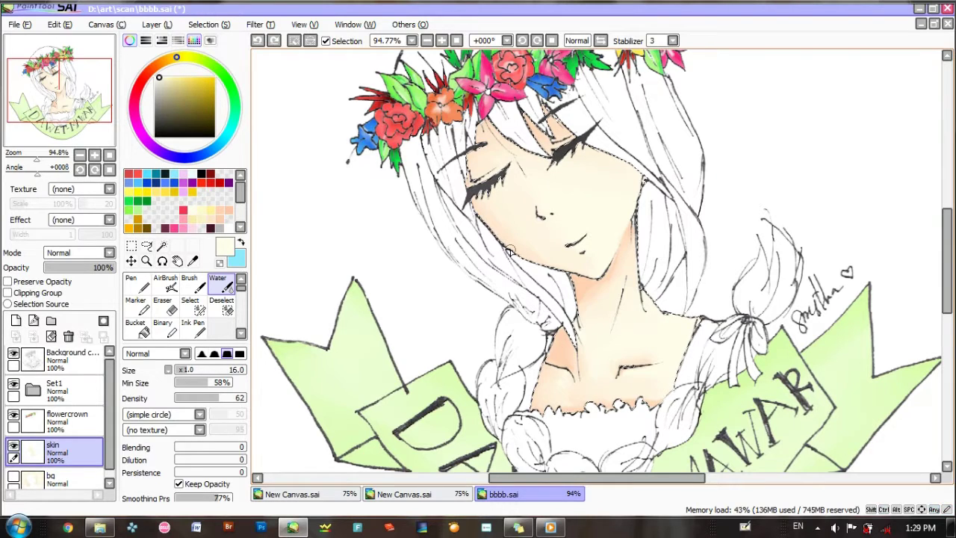
left_click_drag(538, 265, 594, 295)
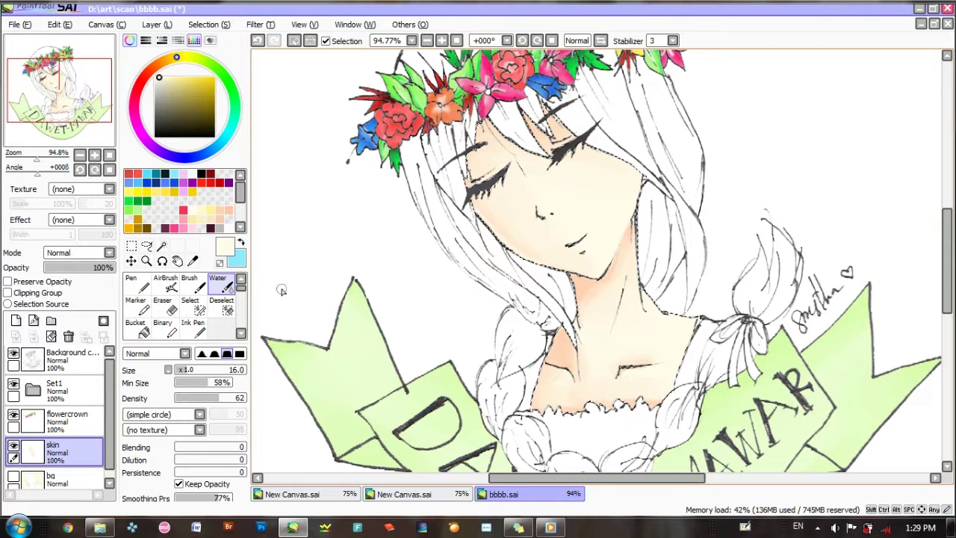
left_click(245, 446)
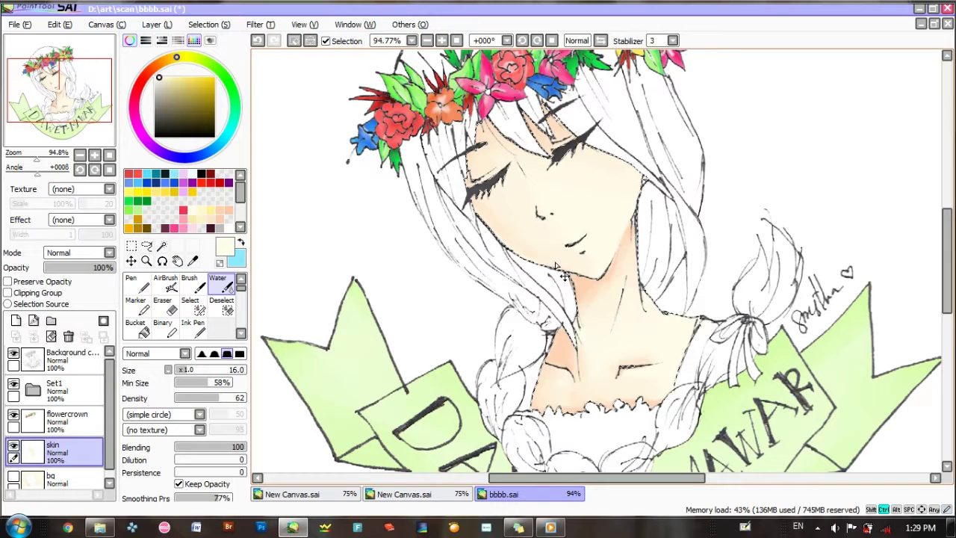
Shade the nose in peach at size 10 with blending 0, and soften it at size 5 with blending 95.
left_click(220, 210)
left_click(184, 369)
left_click_drag(200, 447, 173, 446)
left_click_drag(535, 213, 539, 217)
key("ctrl+z")
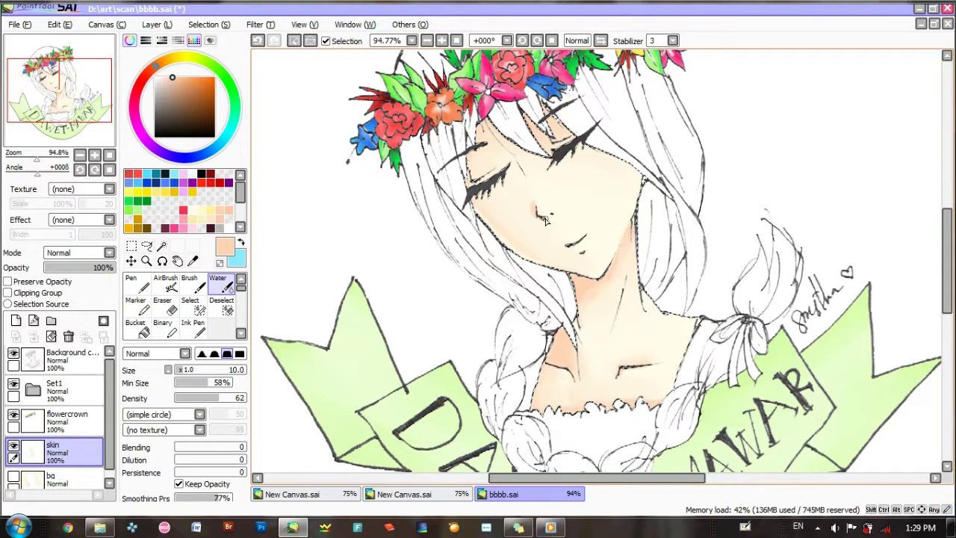
left_click_drag(534, 215, 541, 218)
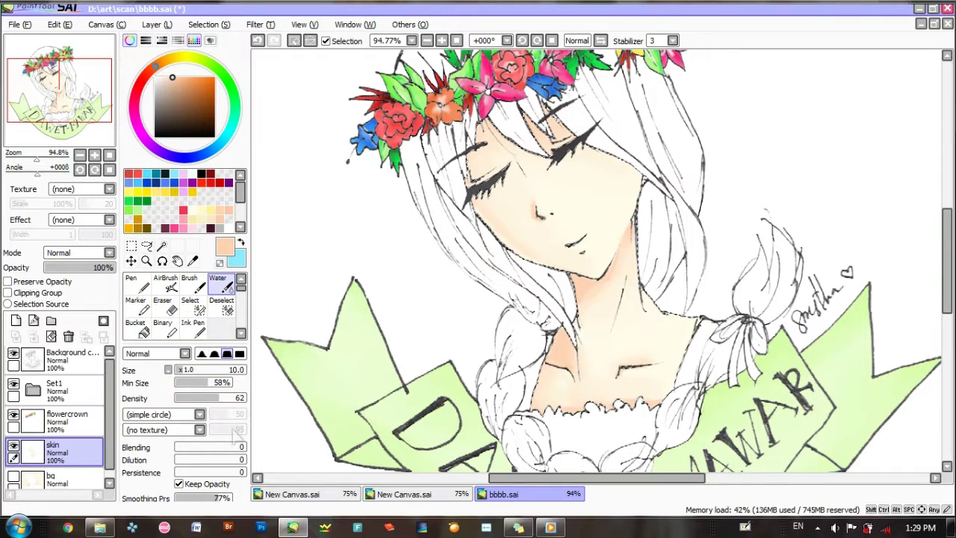
left_click(242, 446)
left_click(179, 369)
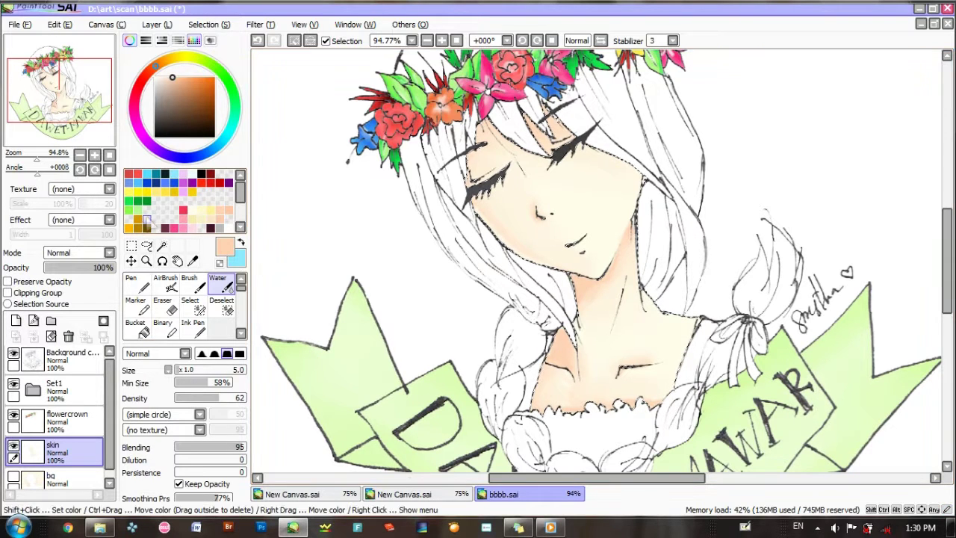
Paint pink blush on both cheeks with the Water brush at size 22 and blending 0.
left_click(183, 217)
left_click(195, 286)
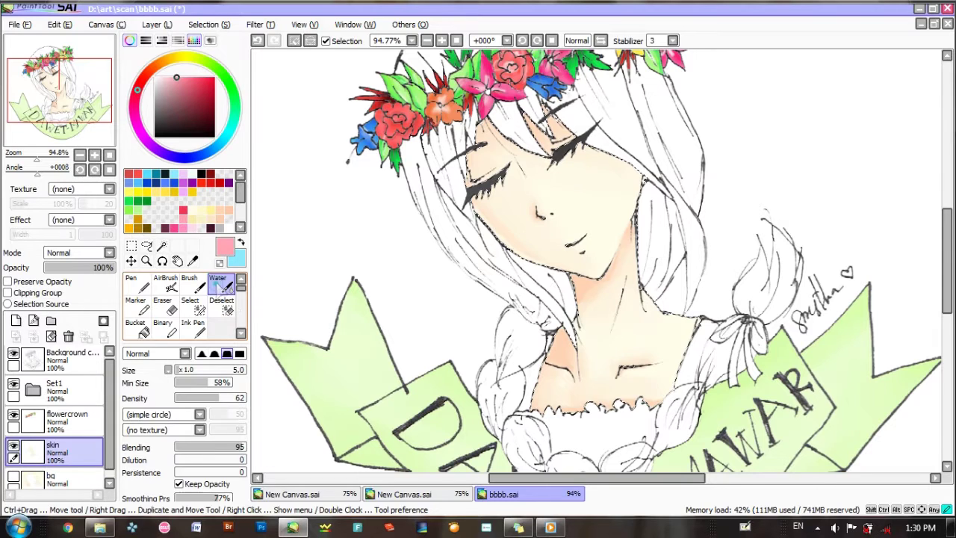
left_click(218, 285)
left_click(177, 447)
left_click(183, 370)
left_click(189, 370)
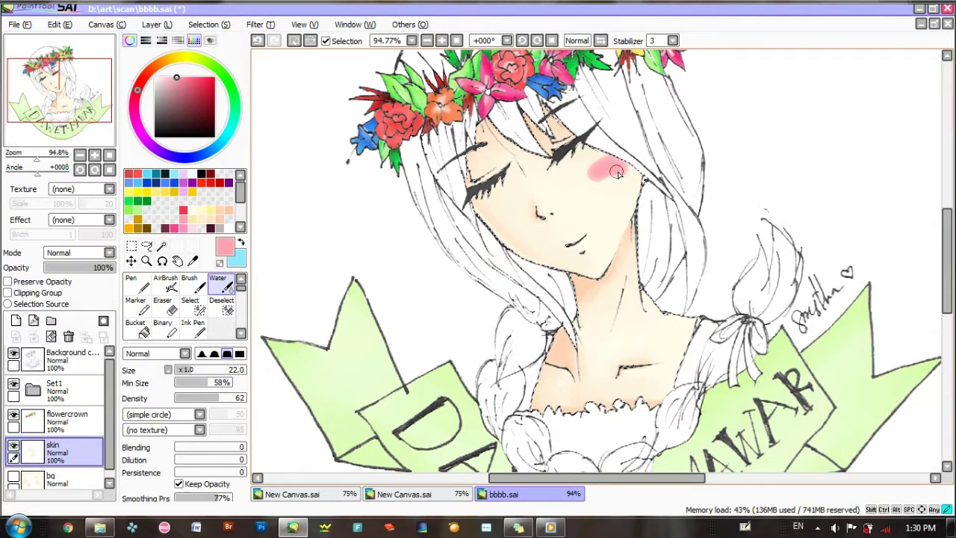
left_click_drag(615, 169, 603, 175)
left_click_drag(508, 208, 492, 221)
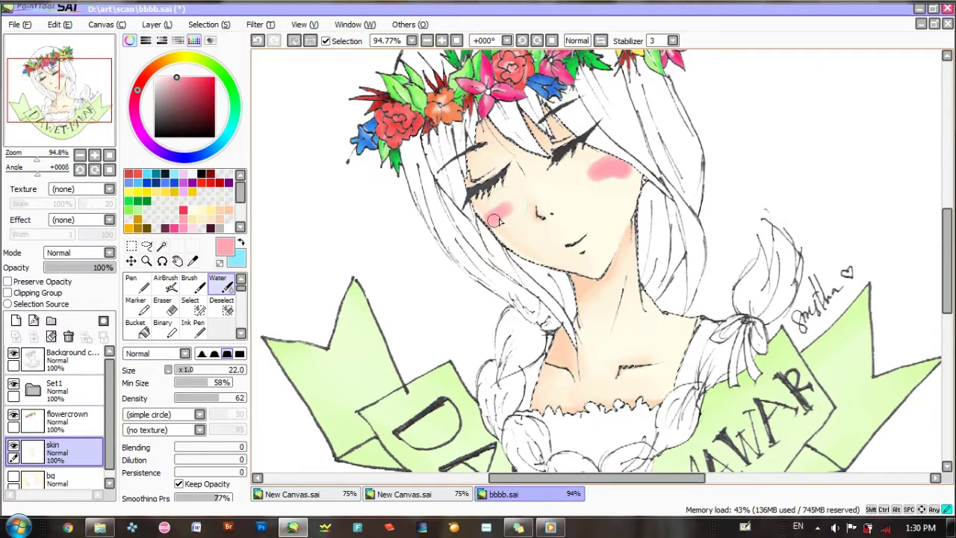
Soften the blush on both cheeks with the Water brush at blending 92 and the Blur brush at size 45.
left_click(238, 447)
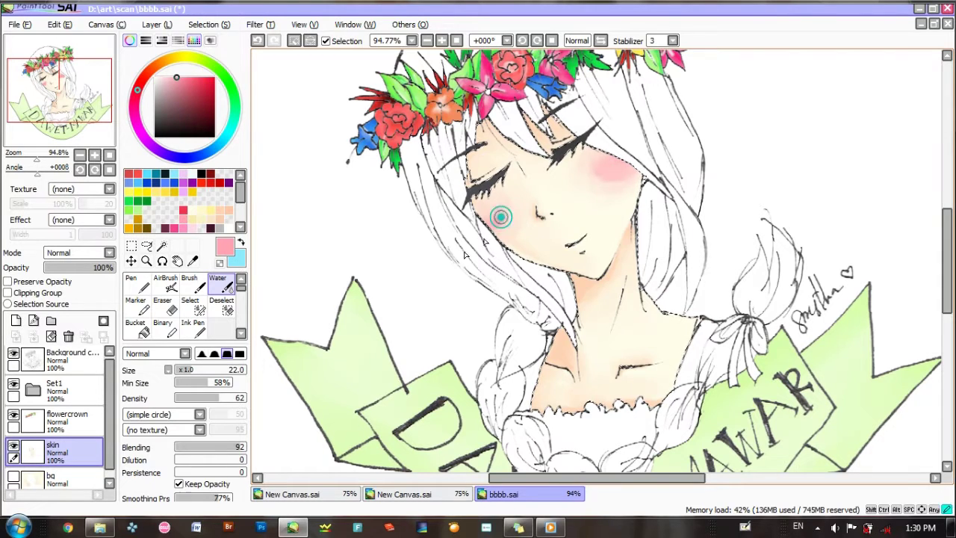
left_click(241, 333)
left_click(220, 308)
left_click(222, 370)
left_click(209, 370)
left_click_drag(496, 225, 492, 215)
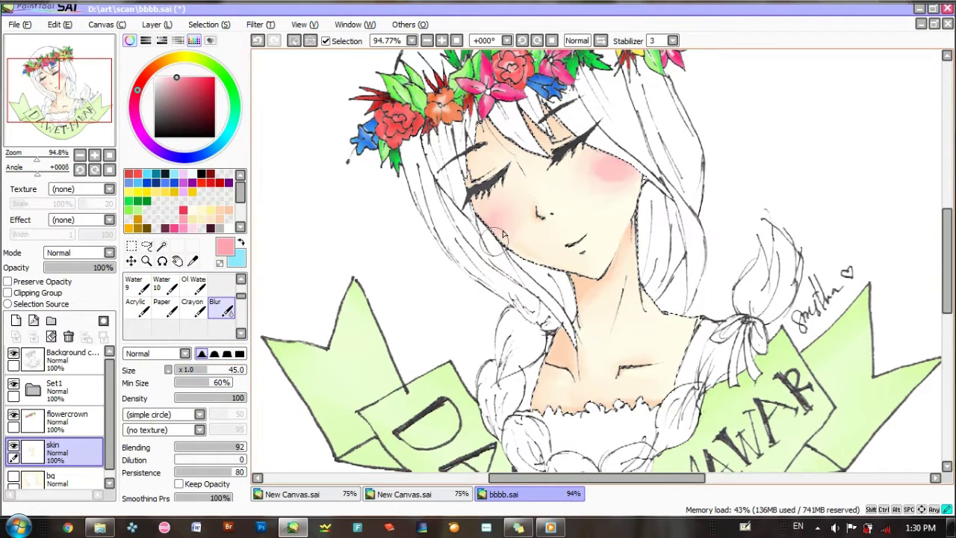
mouse_move(592, 182)
left_mouse_down()
mouse_move(632, 174)
mouse_move(602, 155)
mouse_move(609, 180)
left_mouse_up()
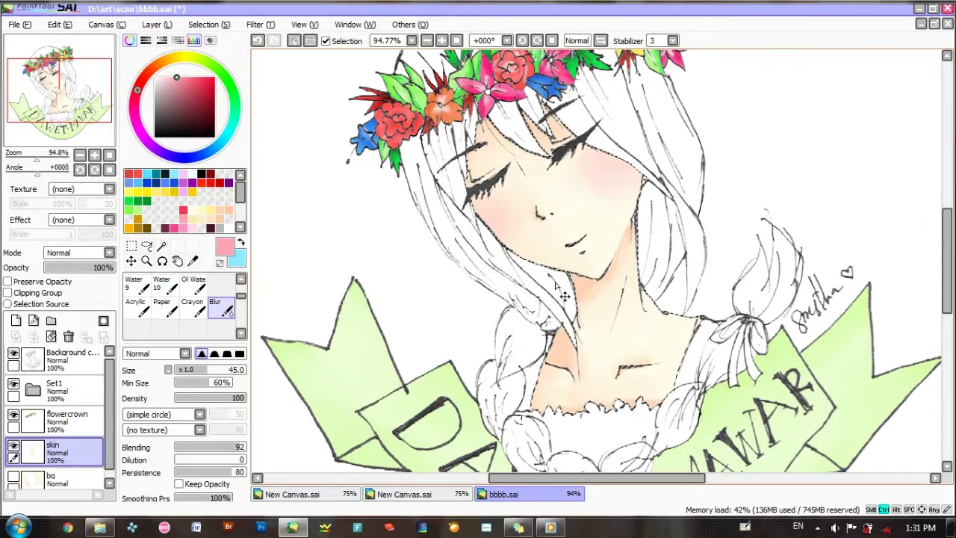
Choose a deeper orange-peach as the painting colour for the cheeks.
left_click_drag(37, 159, 32, 159)
left_click_drag(947, 290, 947, 273)
left_click_drag(32, 158, 41, 158)
left_click(228, 210)
left_click(170, 77)
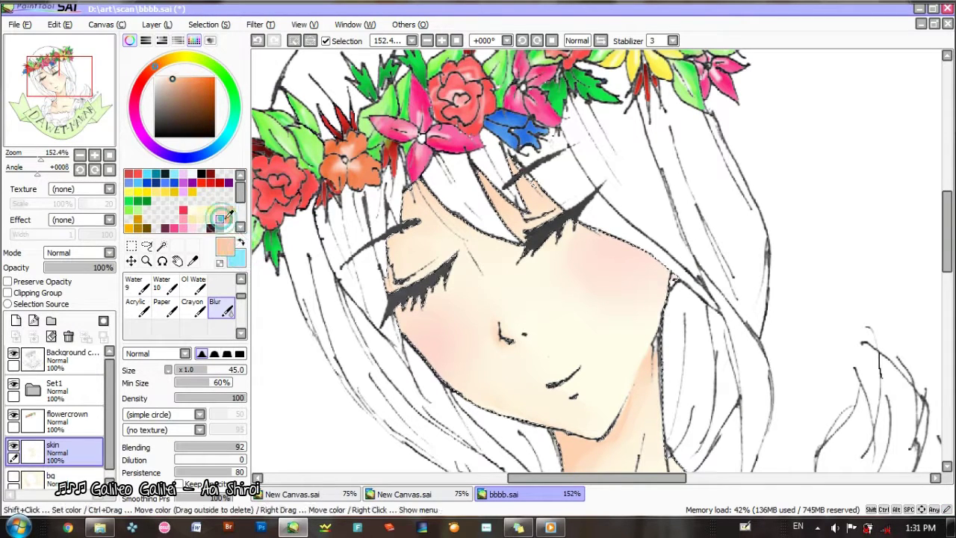
Paint orange-peach over the blush on both cheeks with the Water brush at size 13 and blending 72.
left_click(241, 287)
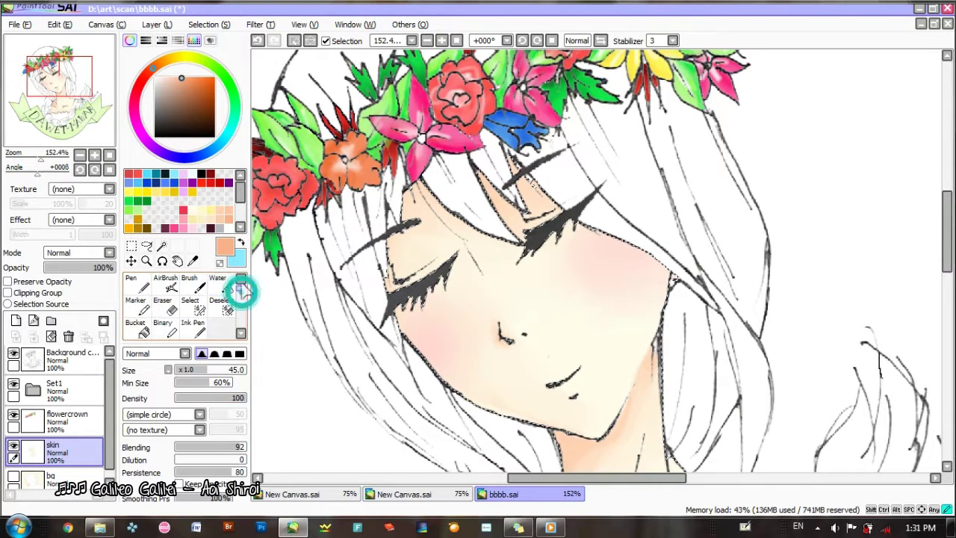
left_click(224, 284)
left_click_drag(200, 449, 175, 448)
left_click(181, 371)
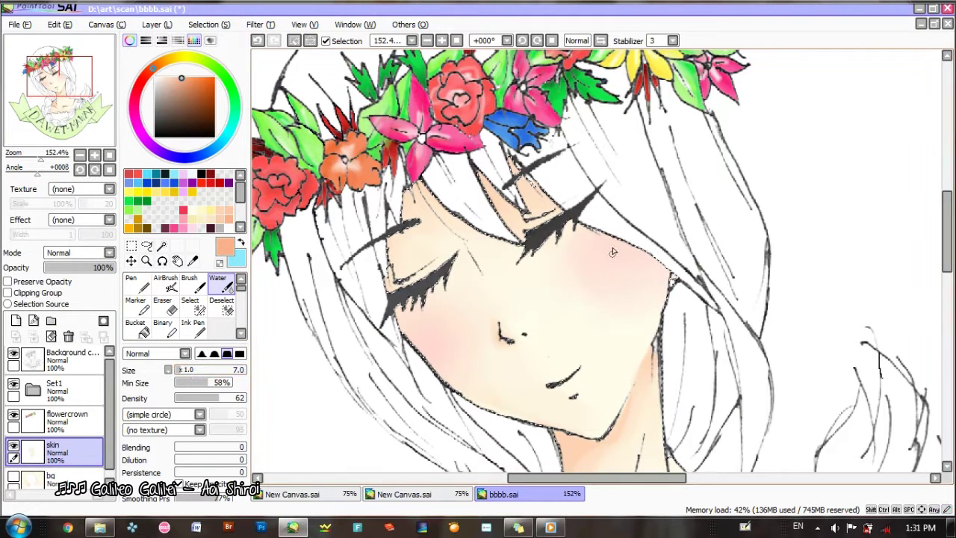
key("ctrl+z")
left_click(226, 446)
left_click(184, 371)
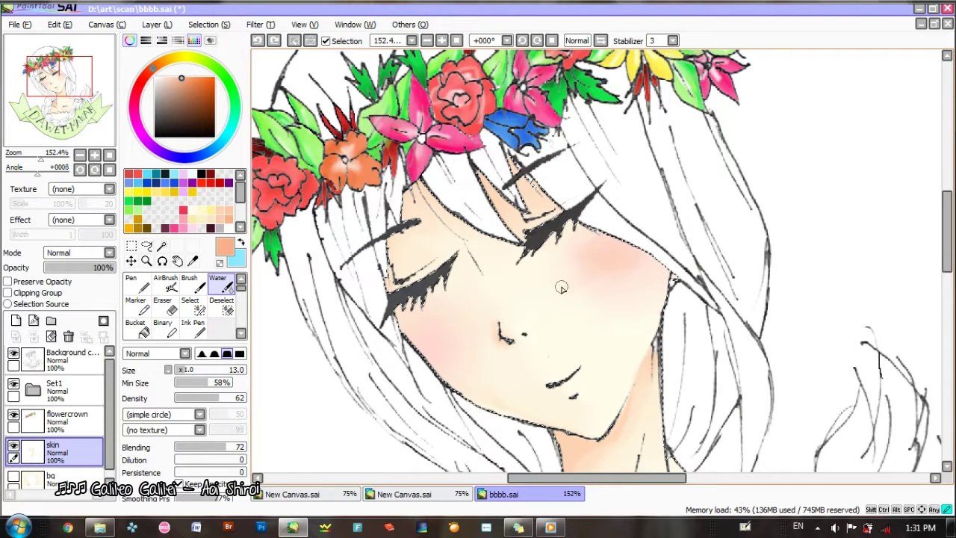
left_click_drag(632, 254, 590, 262)
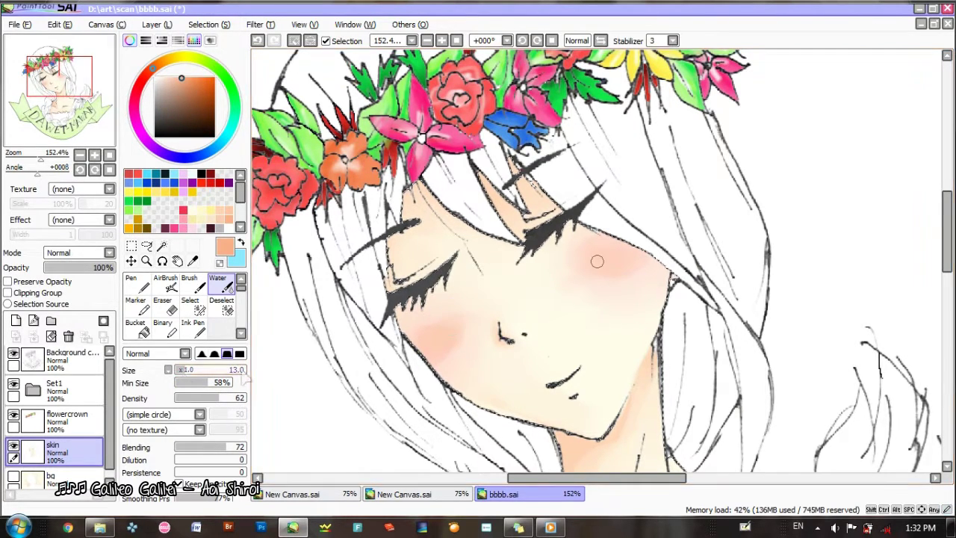
Work over the peach blush with the Water brush at size 35, and soften both cheeks with the Blur brush at size 45.
left_click(199, 369)
left_click_drag(426, 360, 464, 338)
key("ctrl+z")
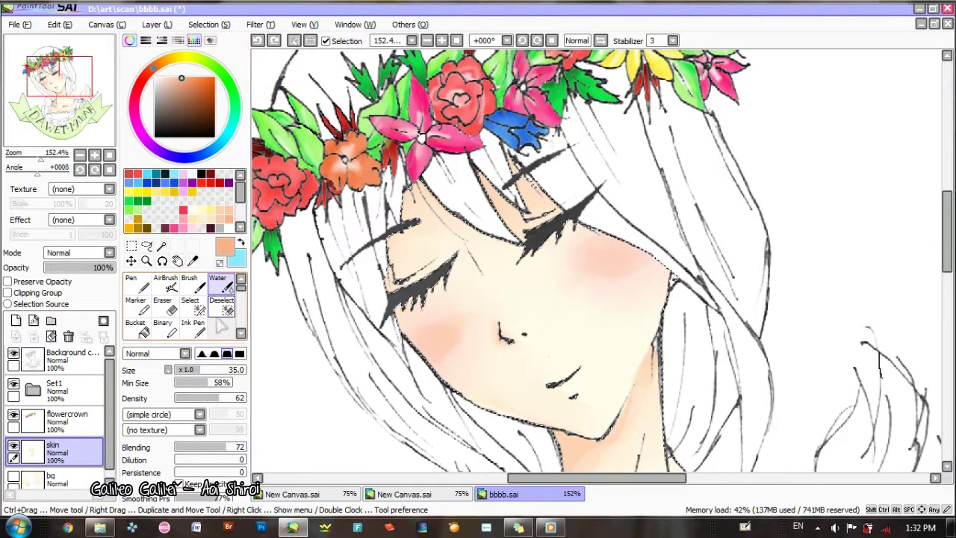
scroll(227, 306, "down", 3)
left_click(228, 311)
left_click_drag(437, 371, 451, 364)
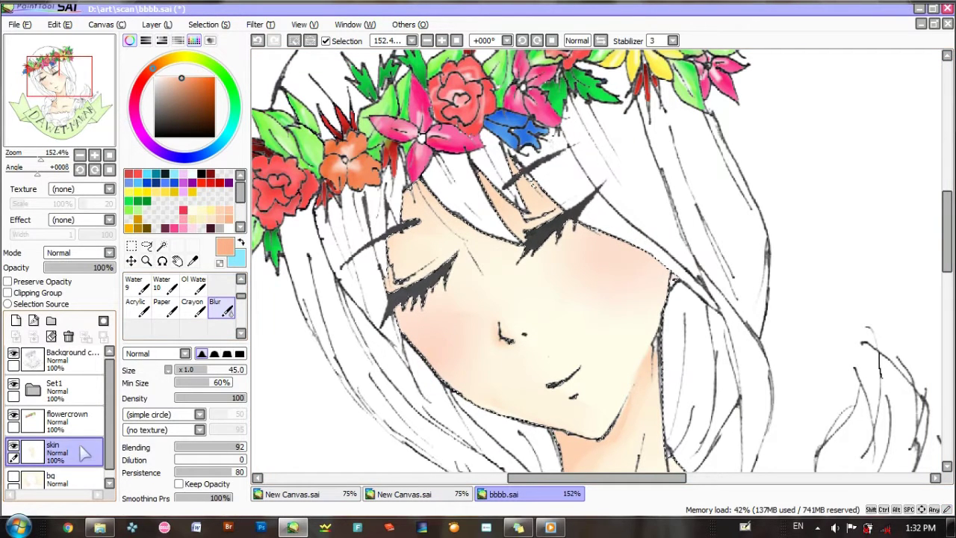
scroll(112, 423, "down", 2)
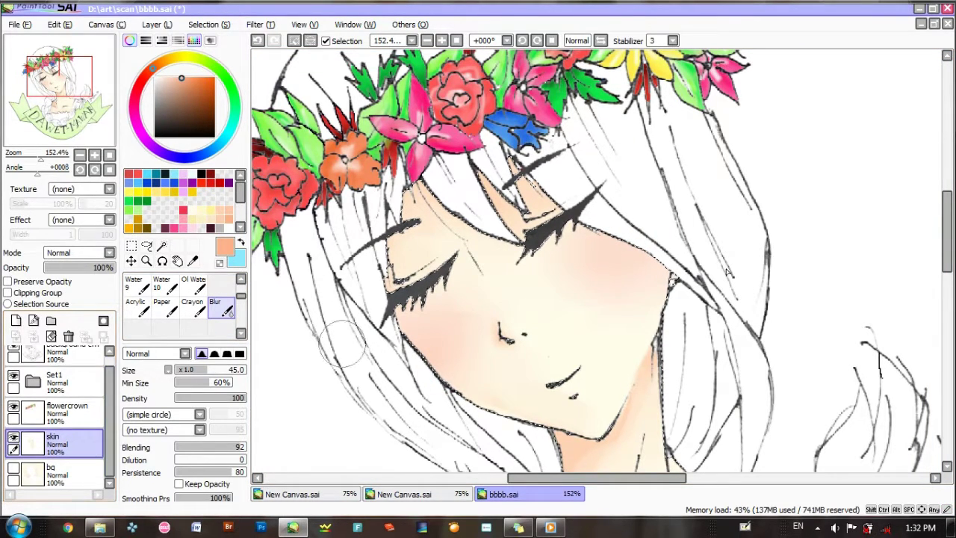
left_click_drag(41, 158, 35, 158)
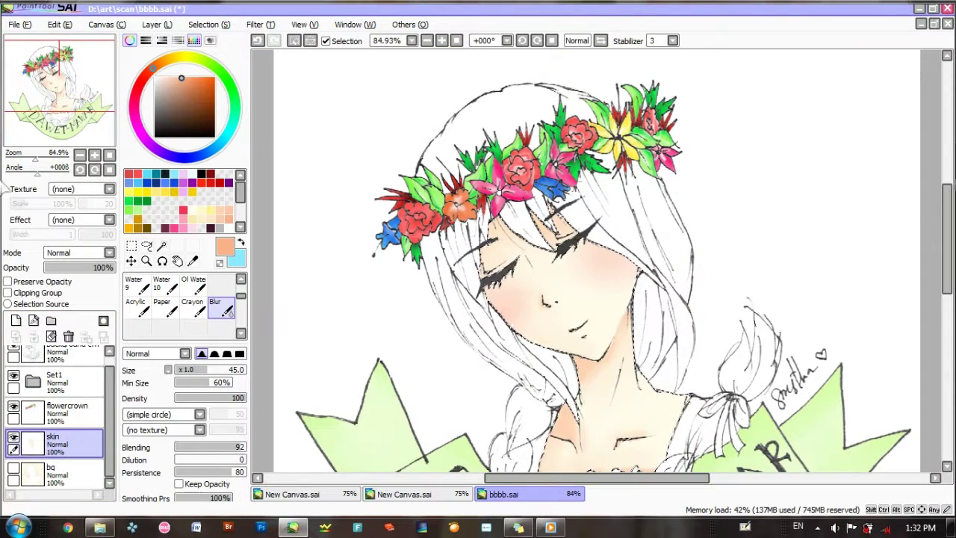
left_click_drag(948, 214, 948, 238)
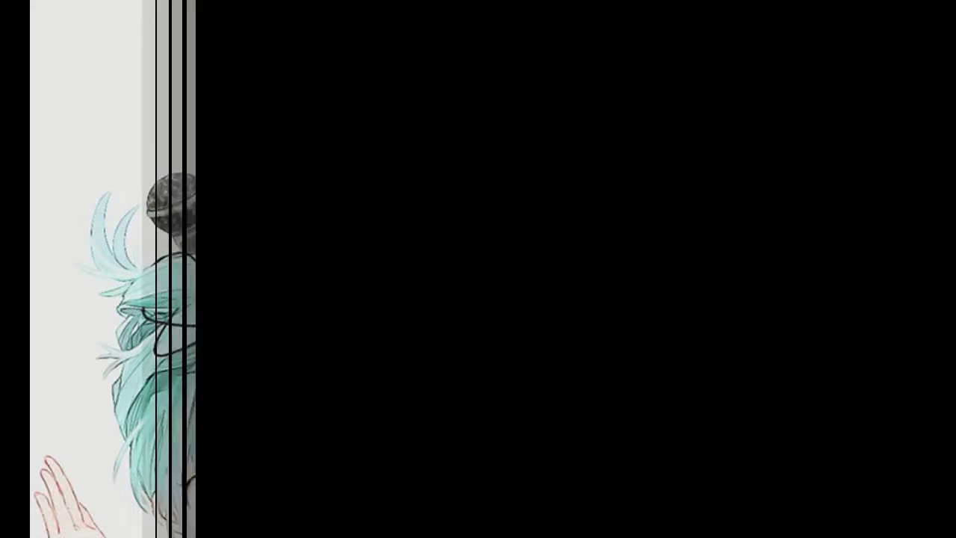